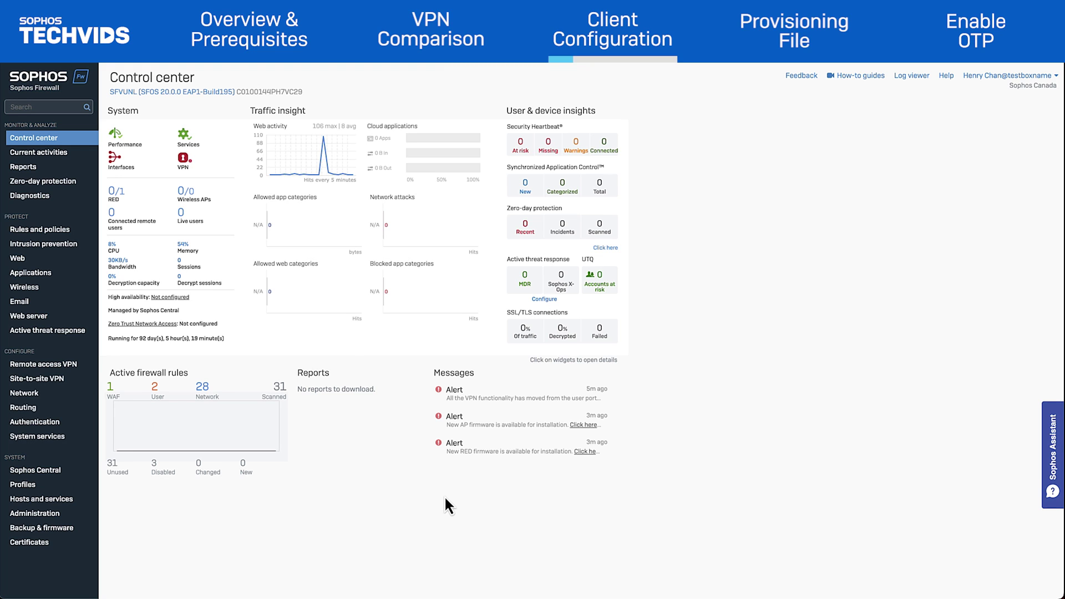
Step: Open the Remote access VPN settings to review the IPsec configuration and reach the VPN Portal
click(69, 367)
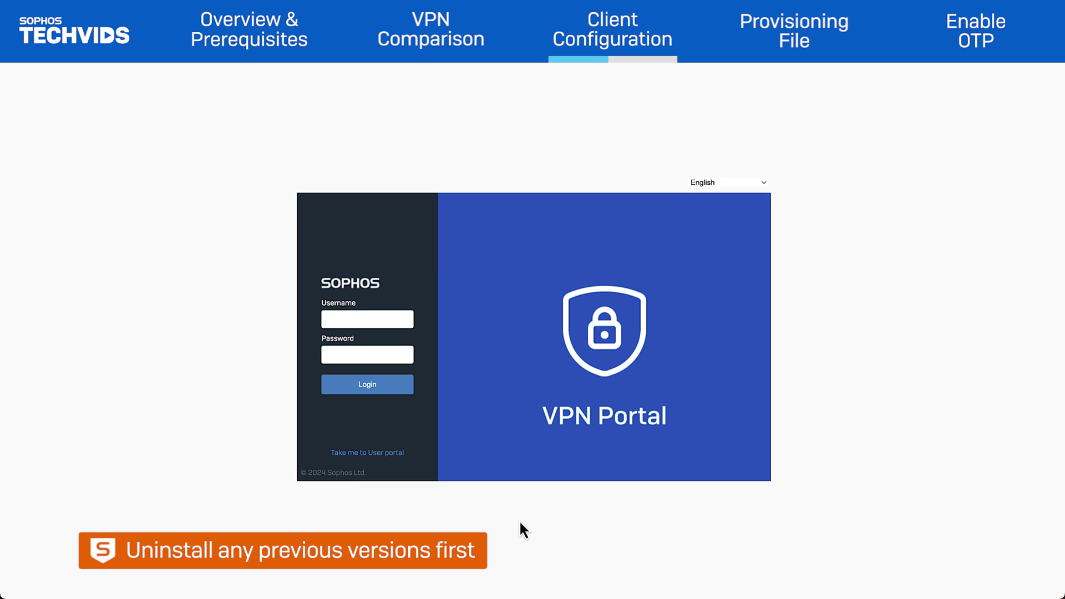
Step: Sign in to the VPN Portal with the VPN user's username and password
click(386, 321)
text(xgs_e)
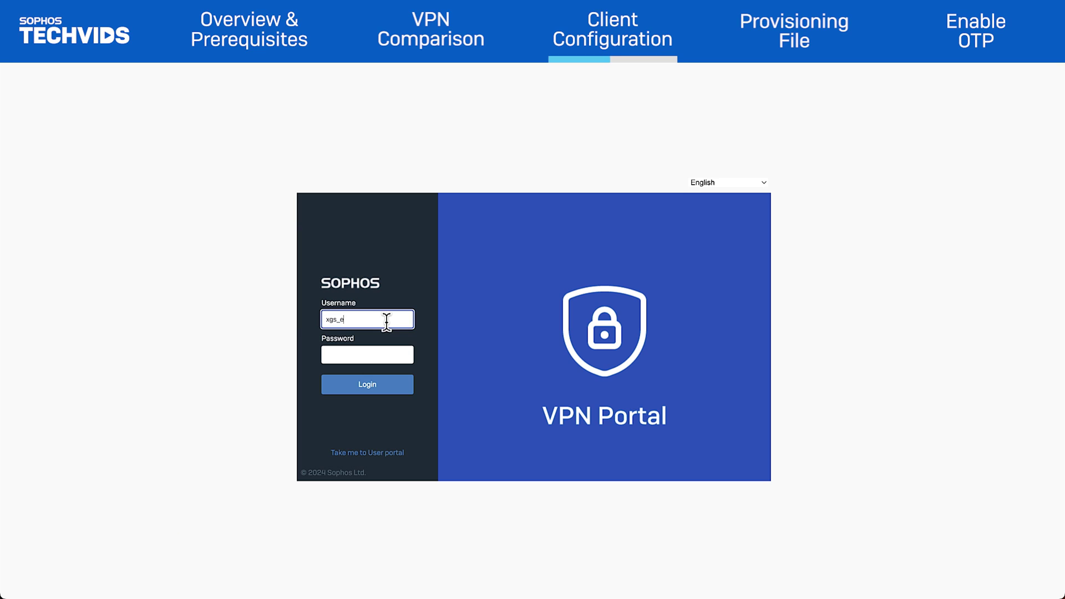
text(mmanuel)
click(387, 355)
text(********************)
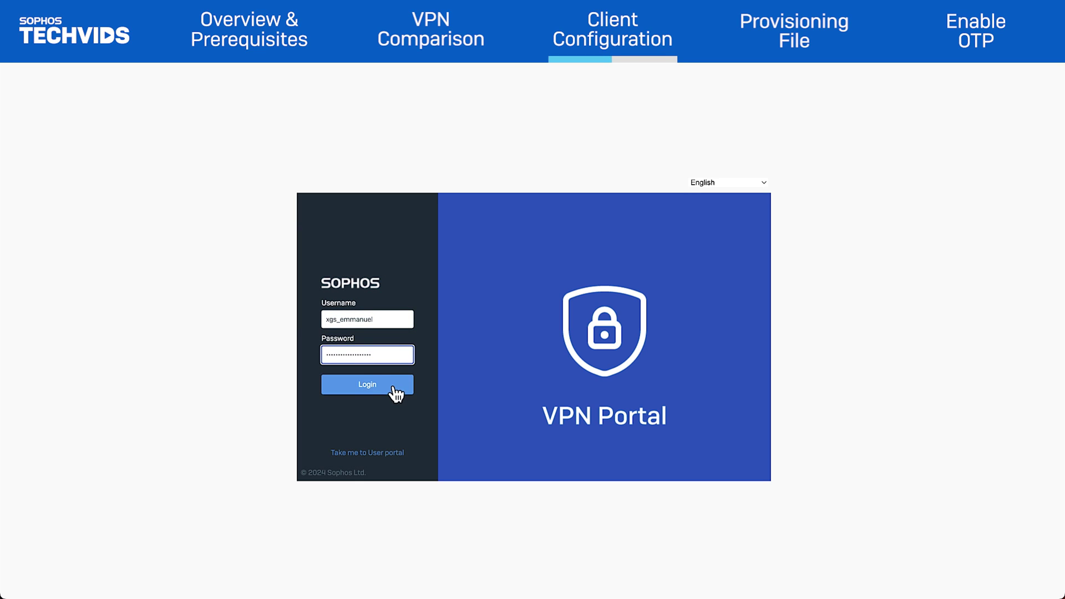
click(394, 385)
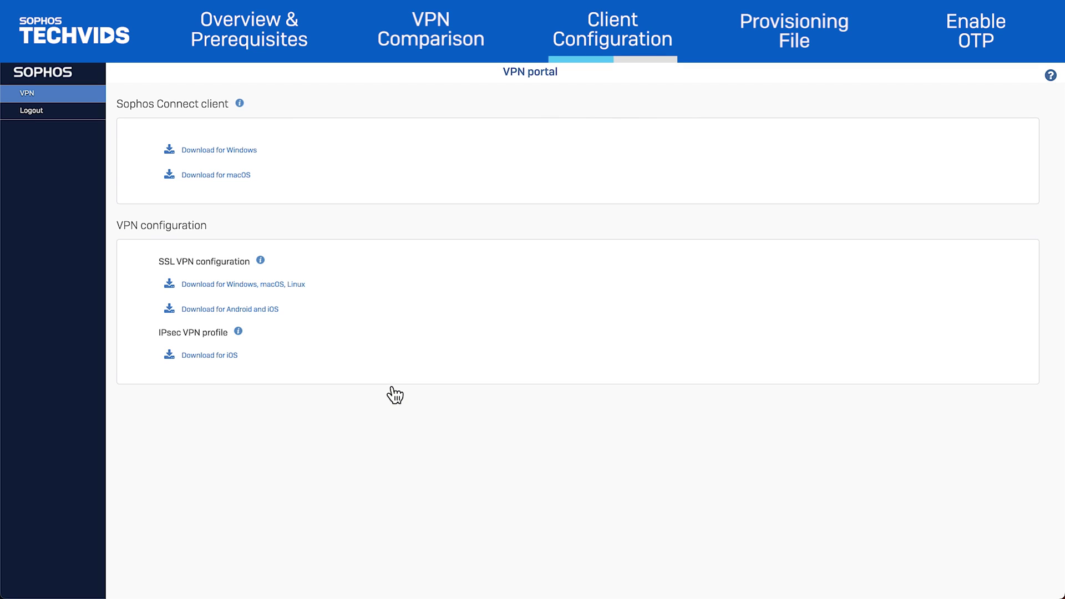
Step: Download and install the Sophos Connect client for Windows, accepting the EULA and UAC prompt
click(255, 153)
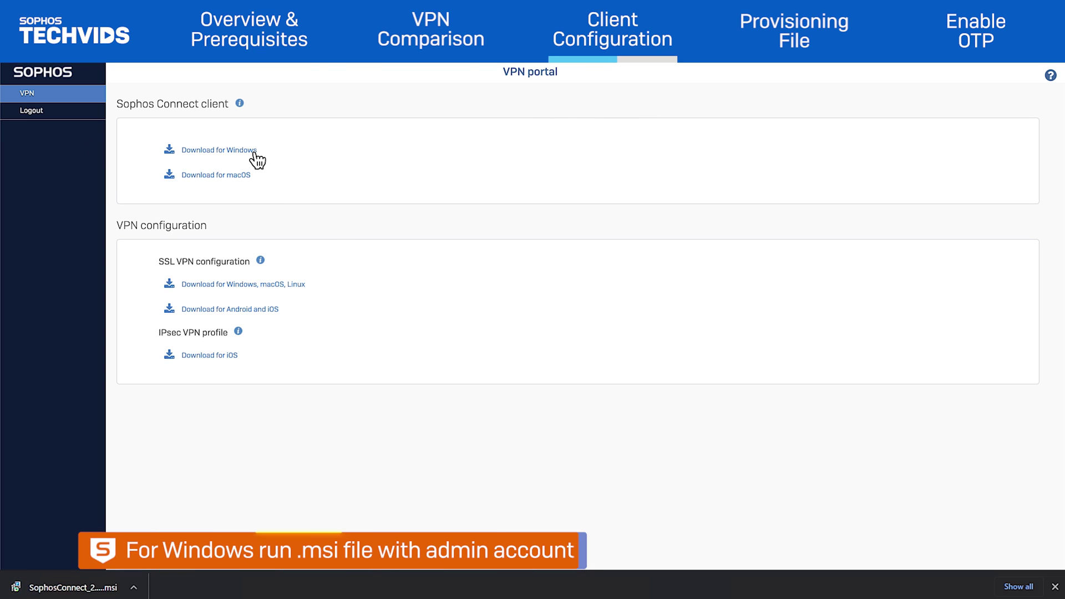
click(104, 585)
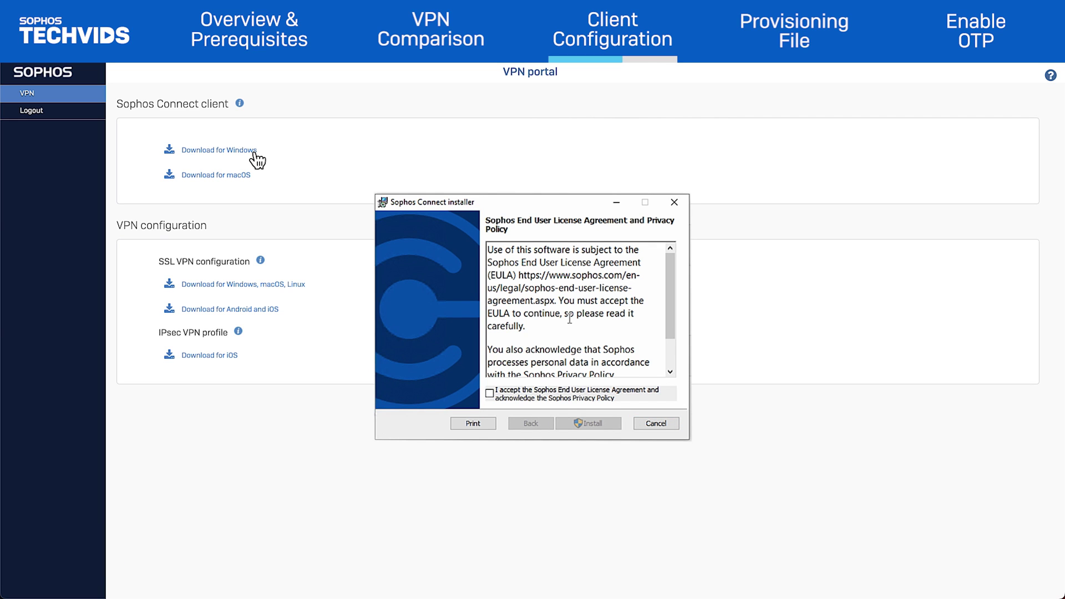
click(492, 395)
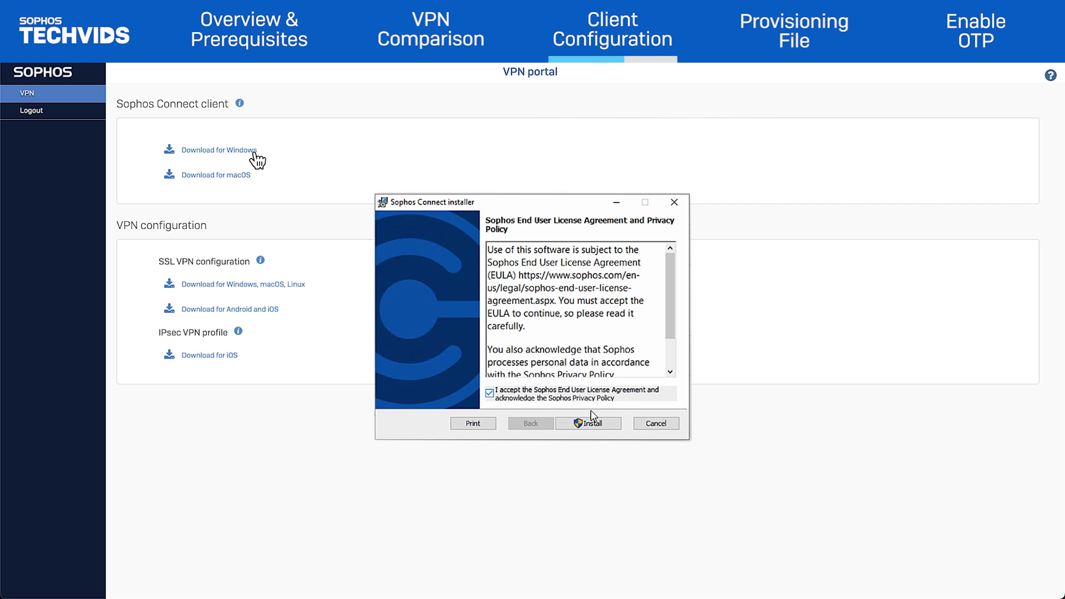
click(599, 428)
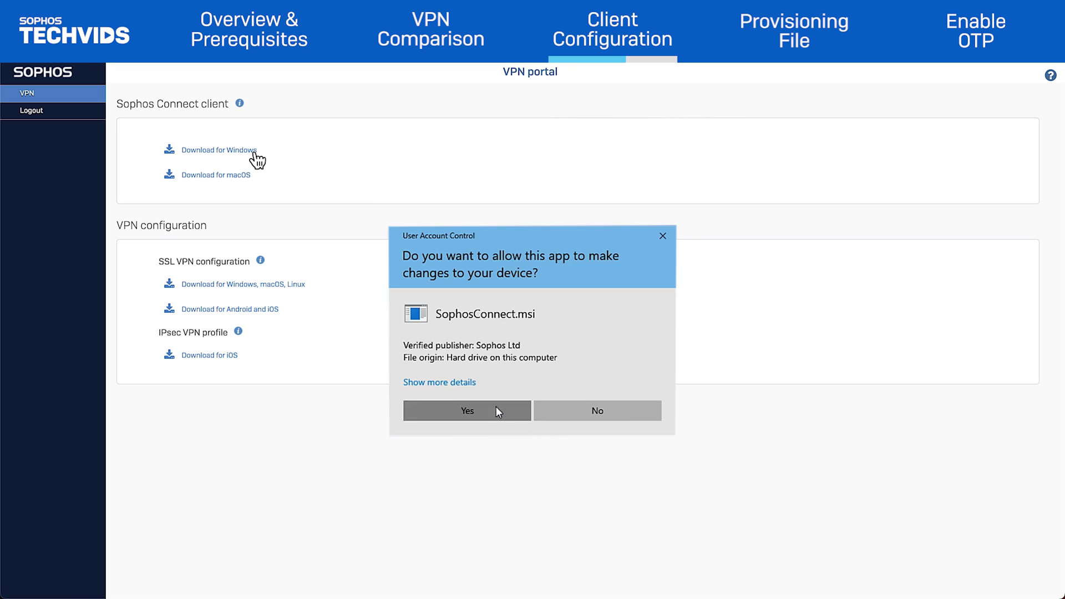
click(495, 411)
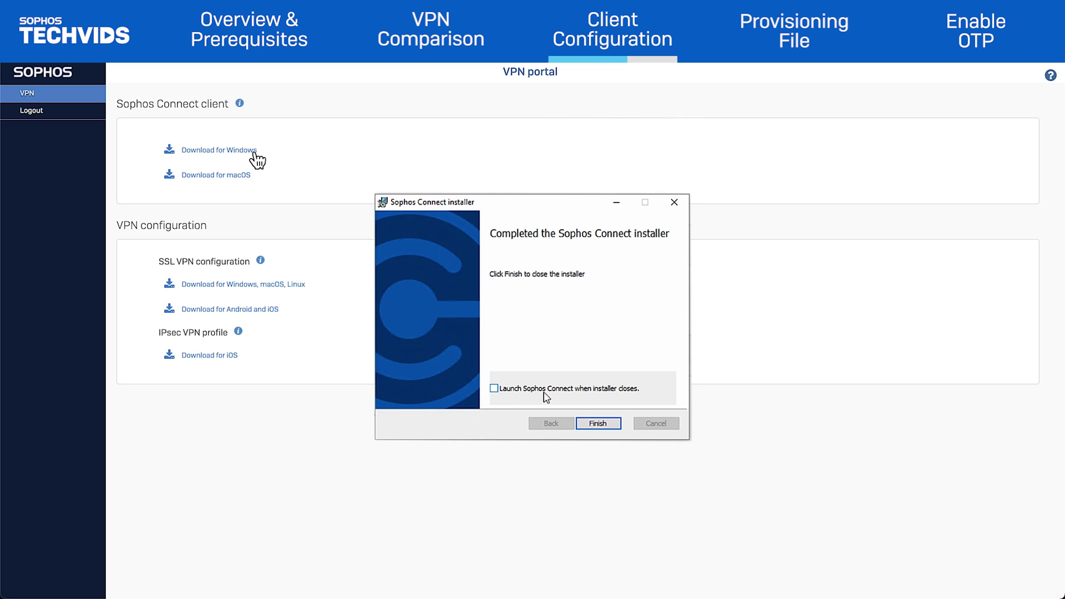
click(545, 392)
click(596, 423)
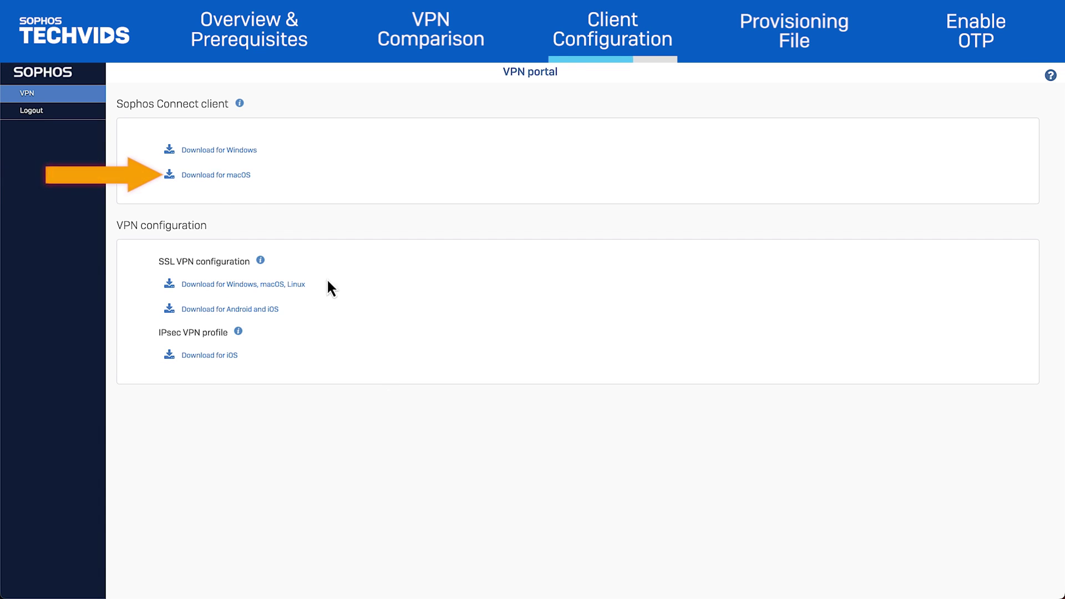
Step: Install the macOS Sophos Connect client, authorising with the admin password and allowing System Events access
click(230, 180)
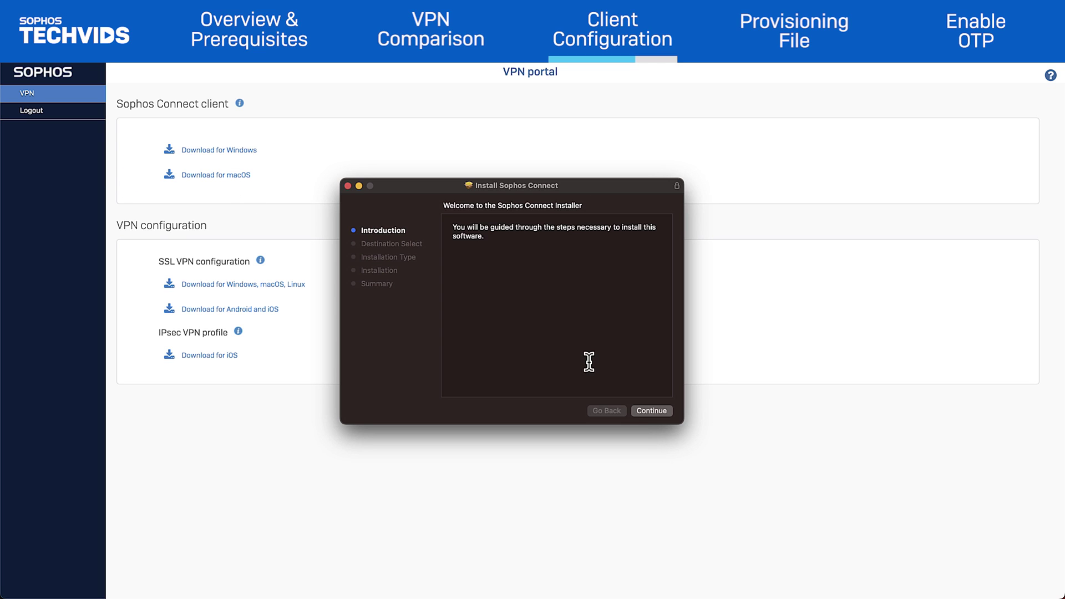
click(646, 411)
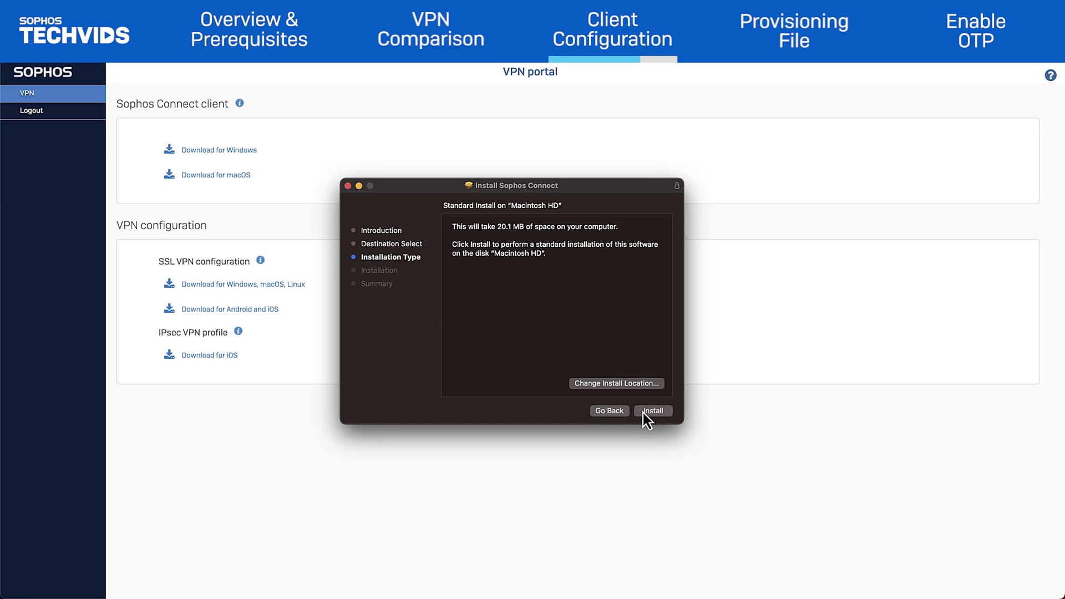
click(643, 413)
text(********)
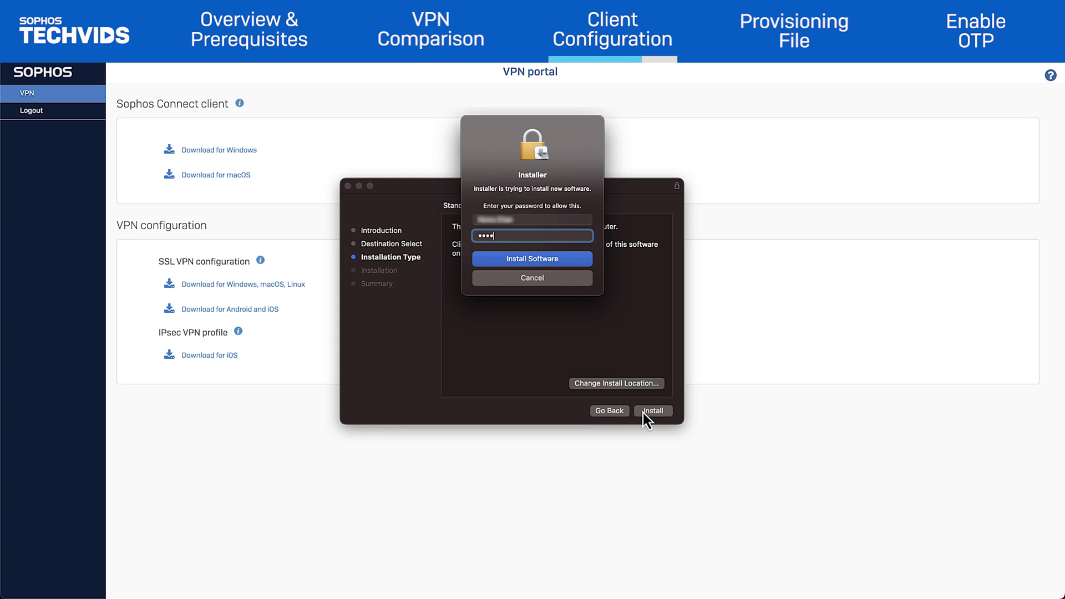
text(******)
click(578, 264)
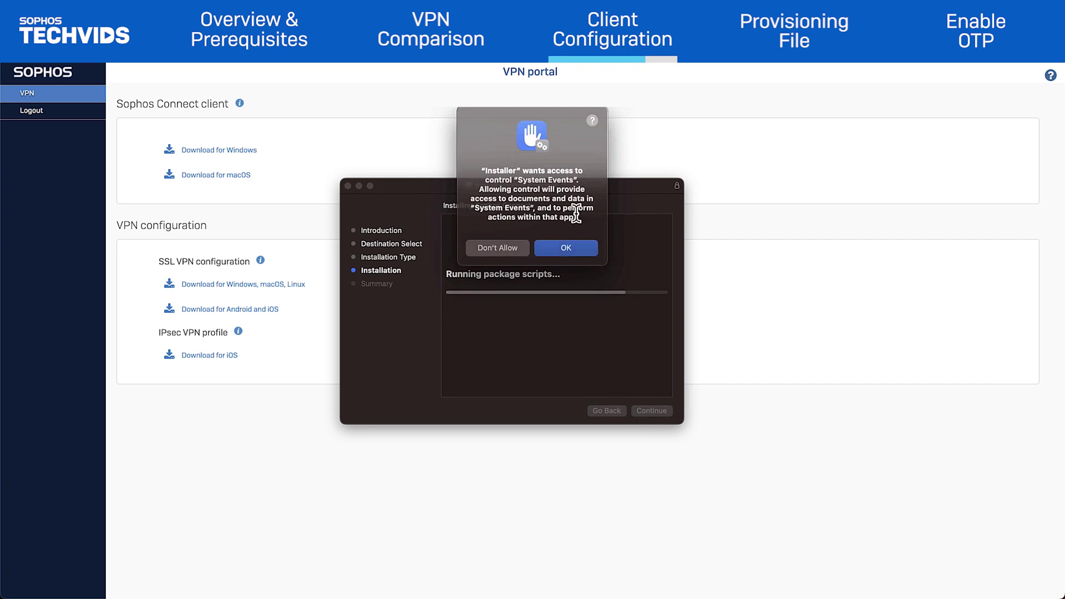
click(580, 251)
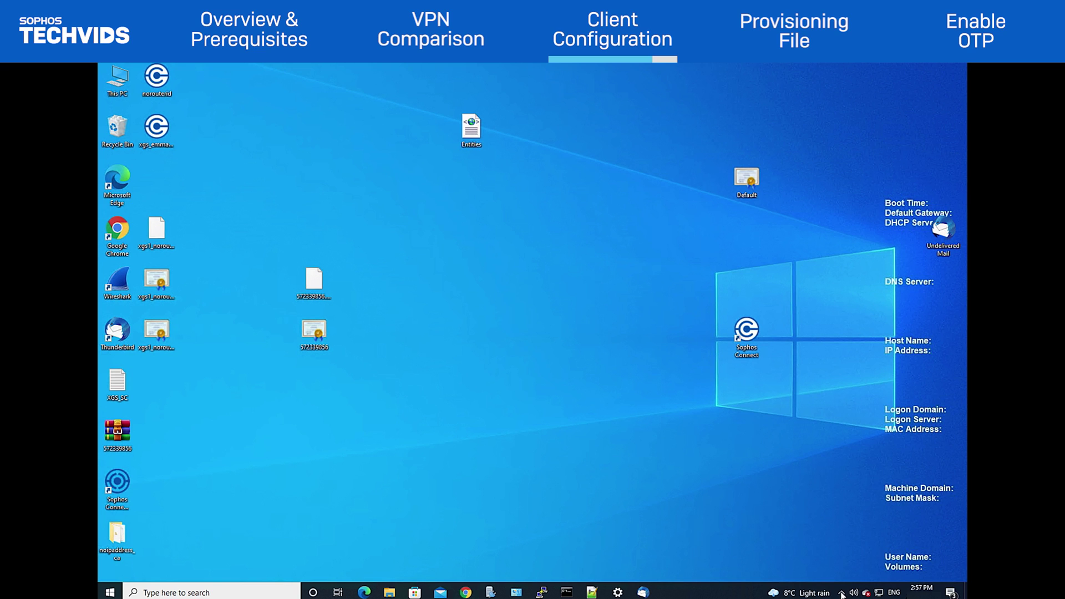
Step: Import the user's .scx VPN configuration file from the Desktop into Sophos Connect
click(842, 594)
click(862, 552)
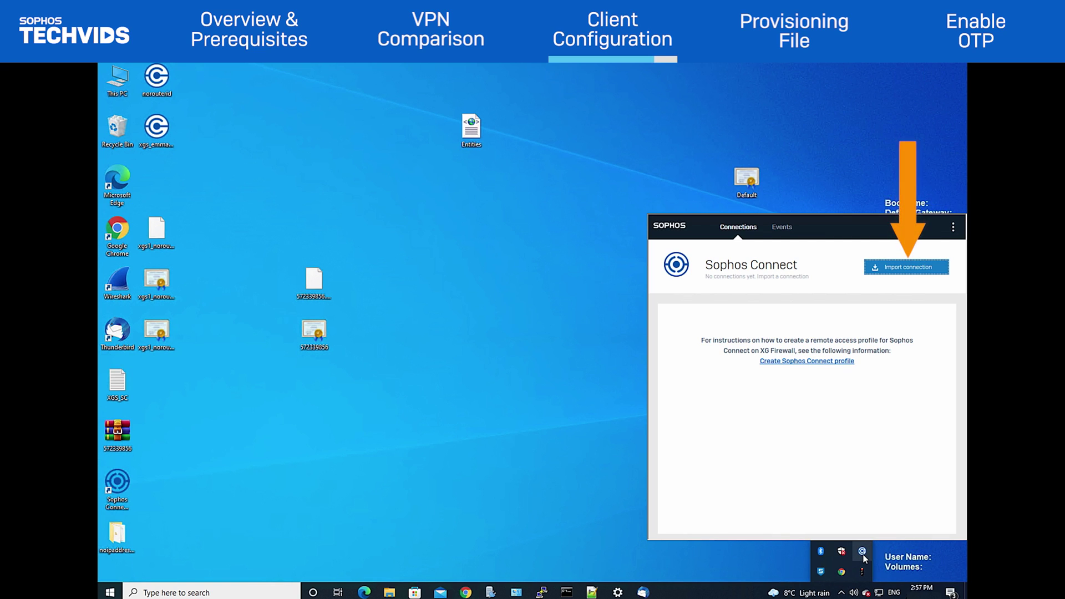
click(904, 272)
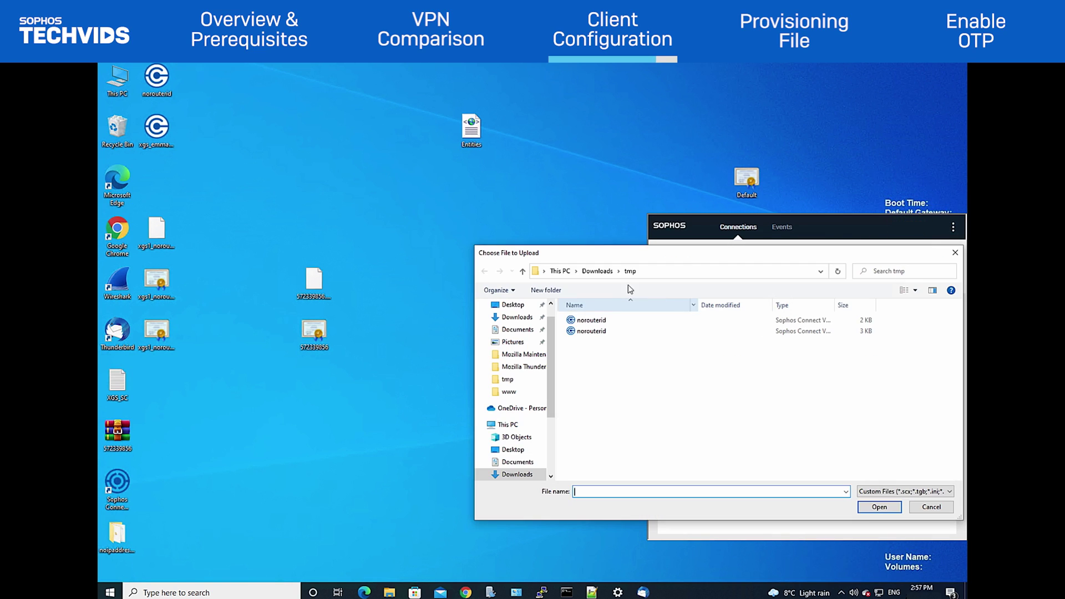
click(512, 449)
double_click(589, 344)
Step: Sign in to the imported connection with the VPN user's username and password
text(xgs)
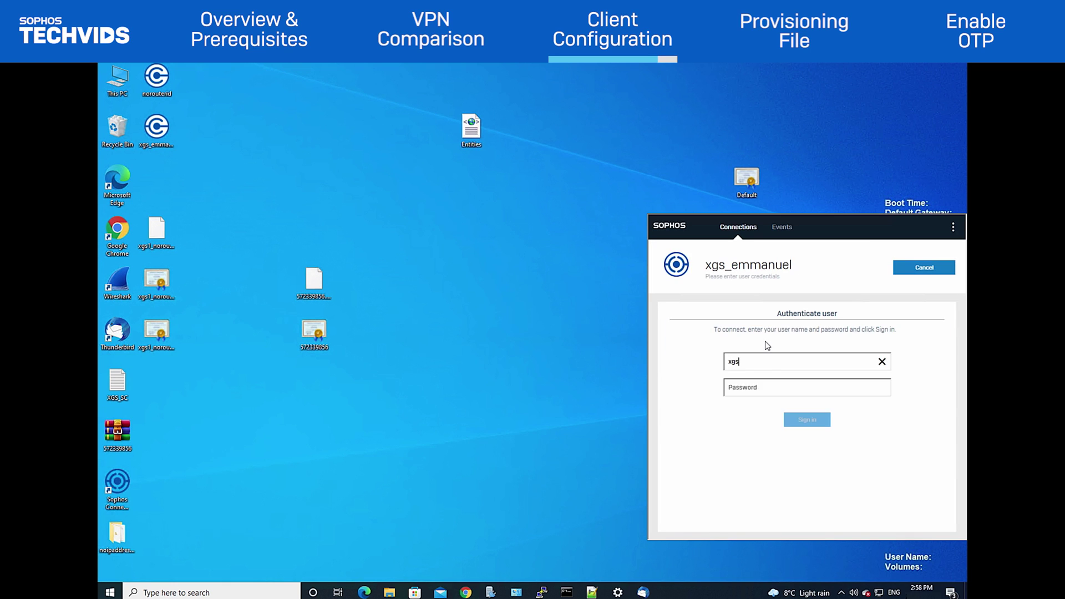
key(Tab)
click(808, 420)
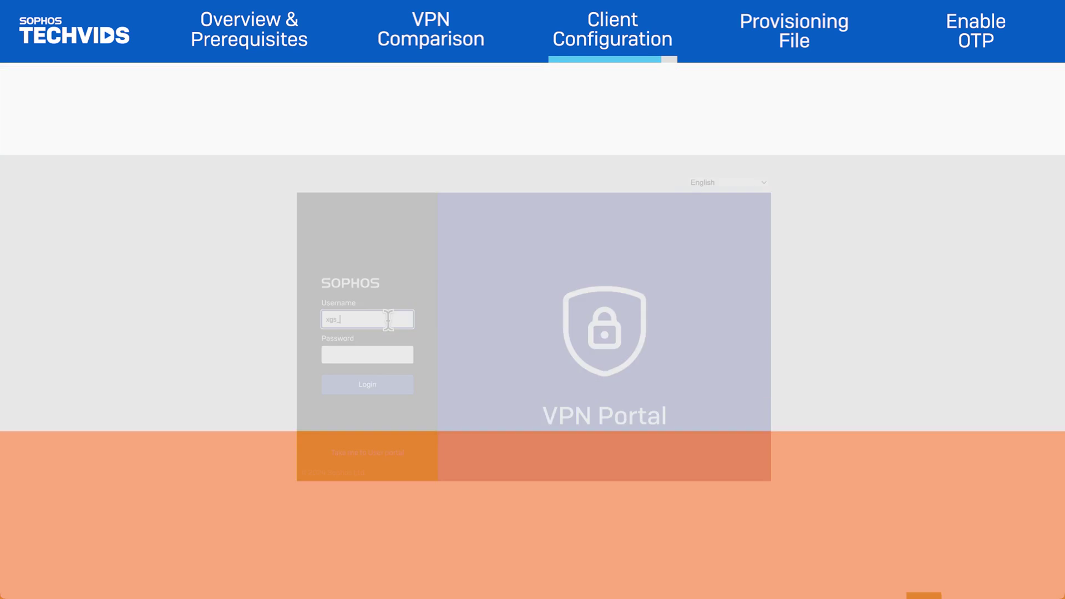
Step: Log in to the VPN Portal with the VPN user's username and pasted password
text(emmanuel)
key(Tab)
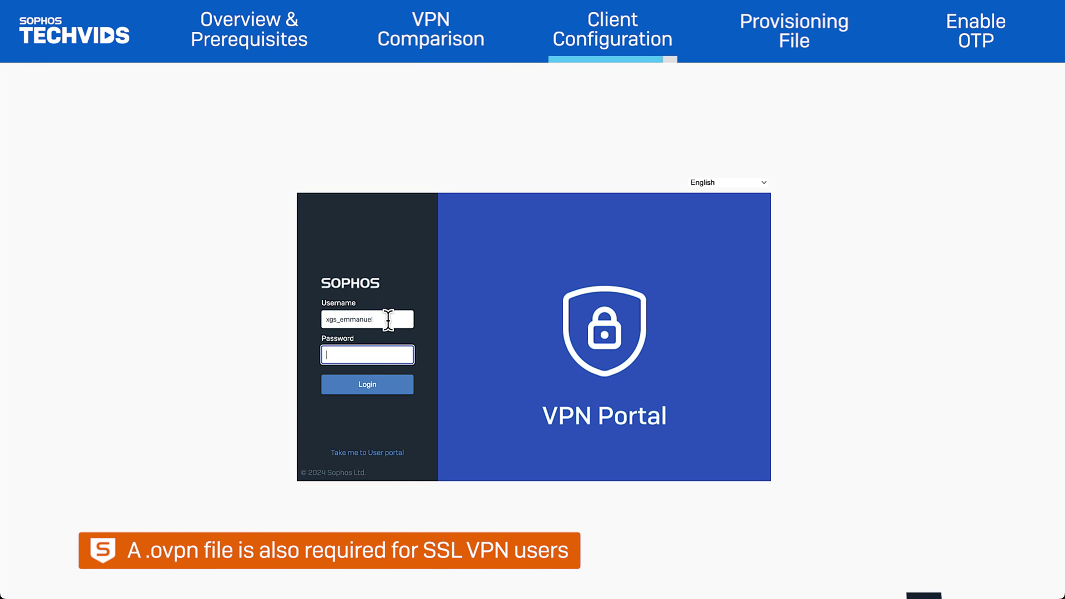
key(ctrl+v)
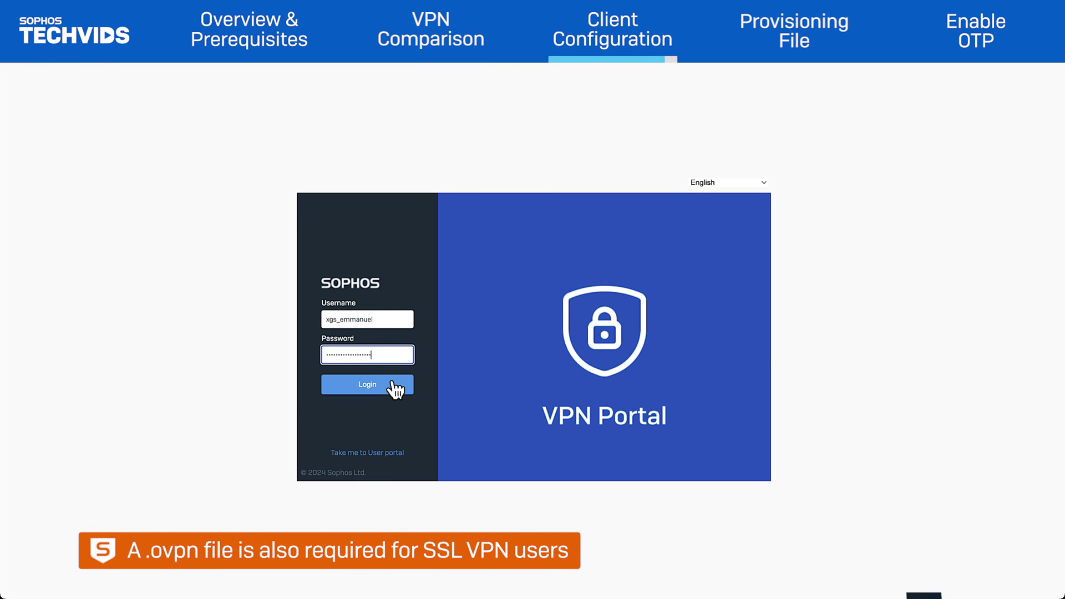
click(393, 388)
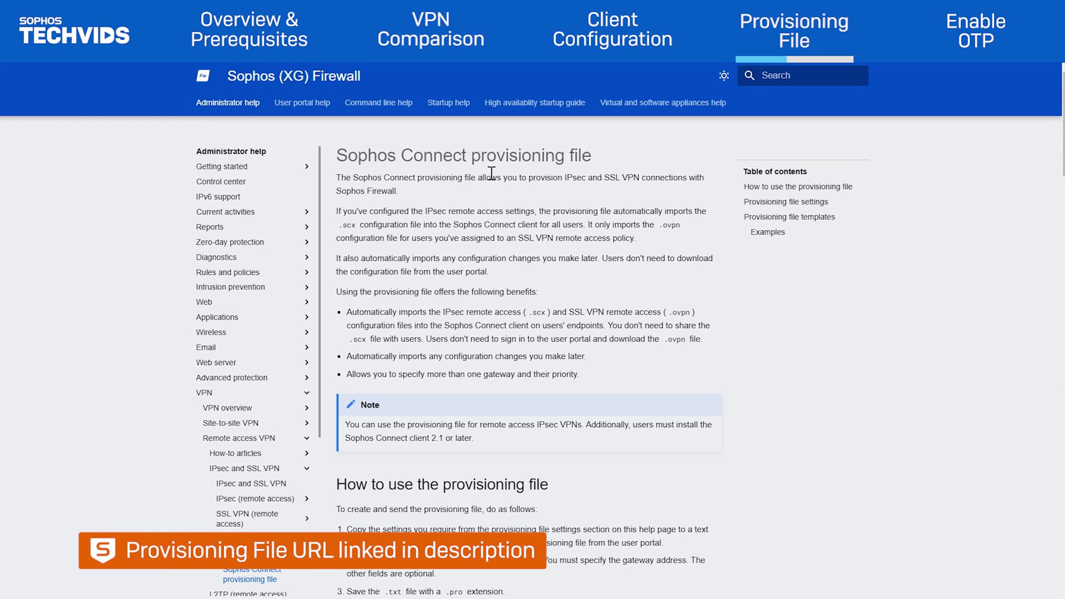
Step: Scroll the provisioning file help article down to the Provisioning file settings section
scroll(491, 173, down, 15)
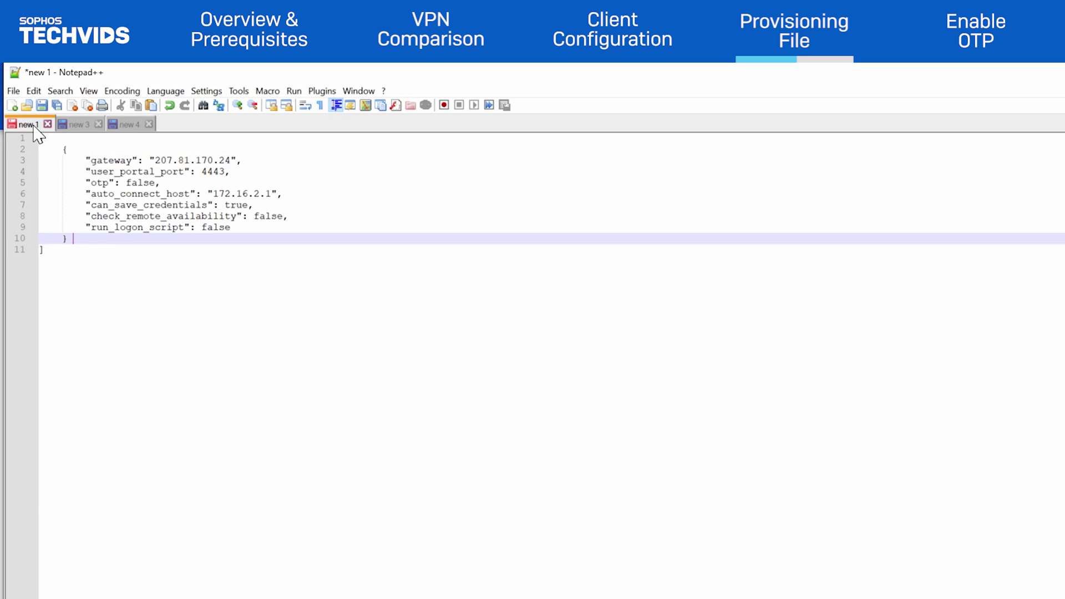
Step: Save the unsaved Notepad++ provisioning JSON document as sophos_connect.pro
right_click(33, 125)
click(72, 223)
text(sophos_connect.pro)
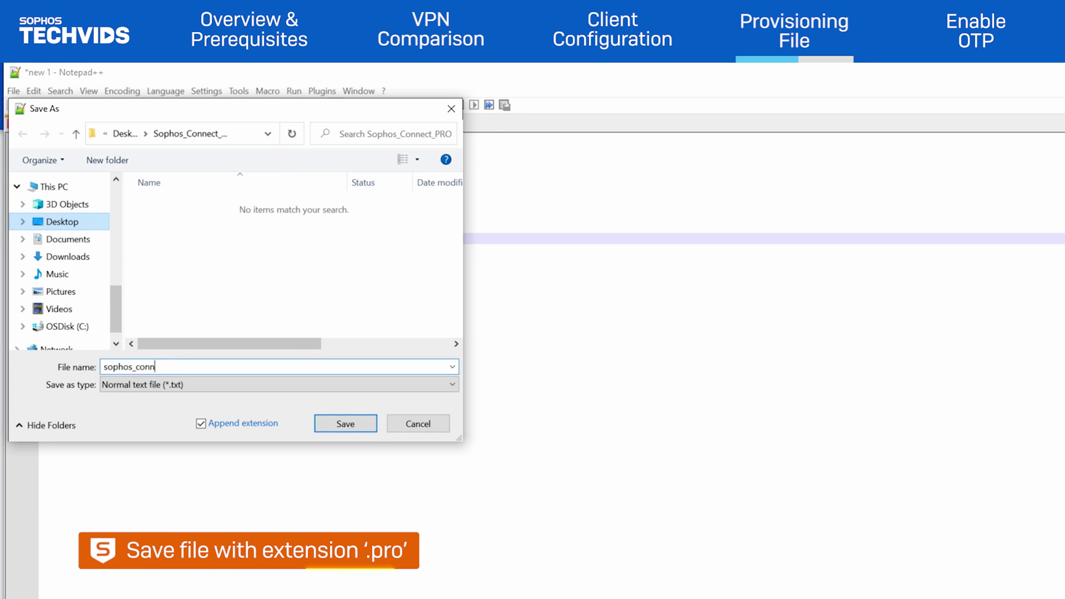
click(345, 424)
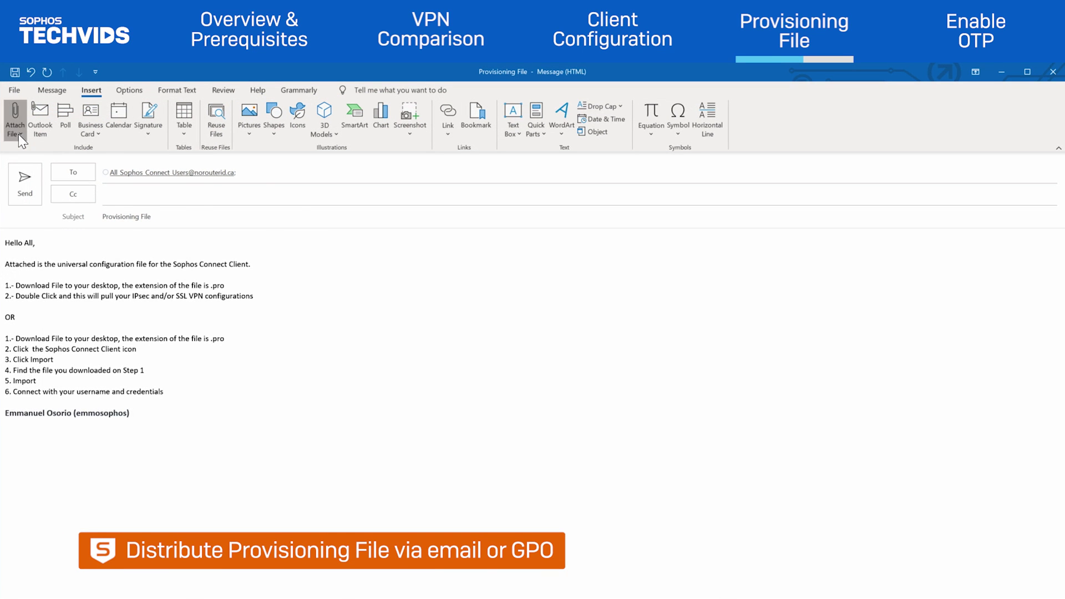
Step: Attach sophos_connect.pro from Recent Items to the Provisioning File email
click(18, 134)
click(139, 169)
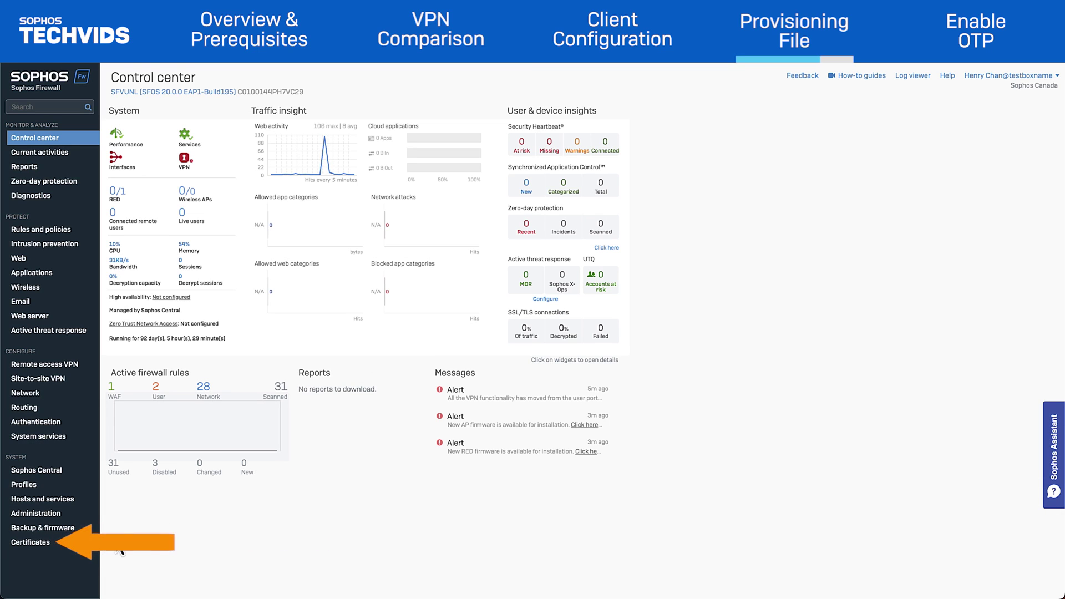
Step: Go to Certificates and show the Certificate authorities list
click(62, 541)
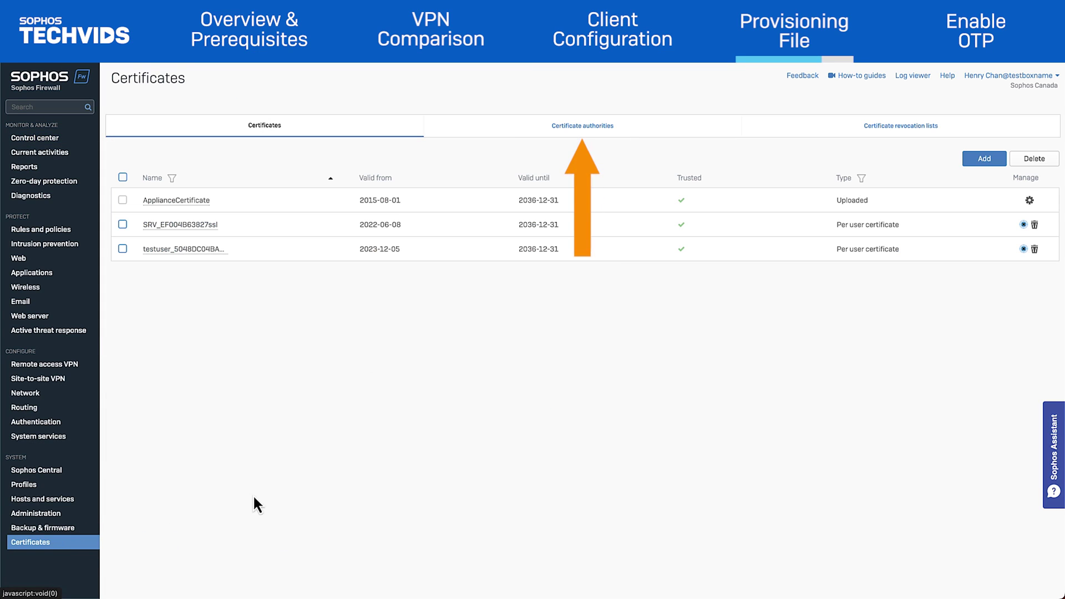
click(579, 132)
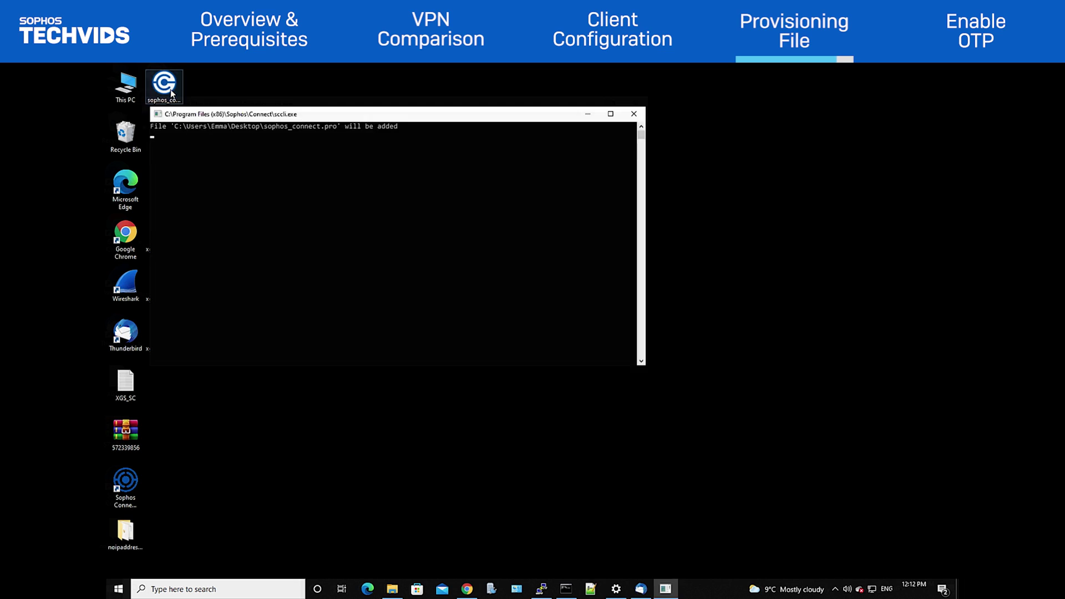
Step: Start the Sophos Connect connection to 207.81.170.24, continuing past the certificate warning
click(834, 589)
click(846, 554)
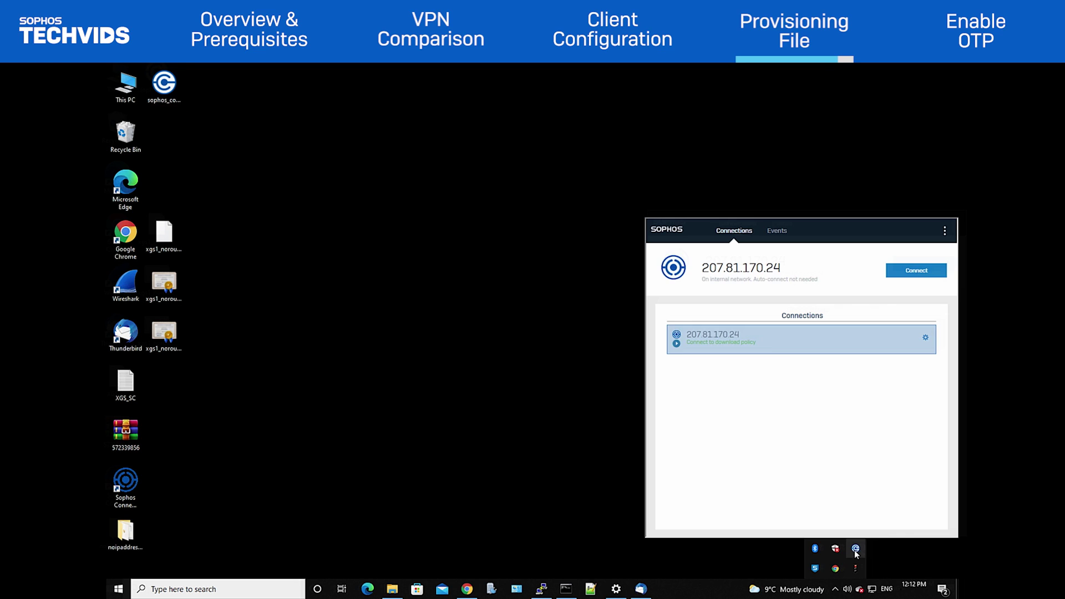
click(907, 277)
click(801, 446)
Step: Sign in with the VPN user's username, password and the captcha code to connect
text(xgs_emmanuel)
key(Tab)
text(••••••••••••••)
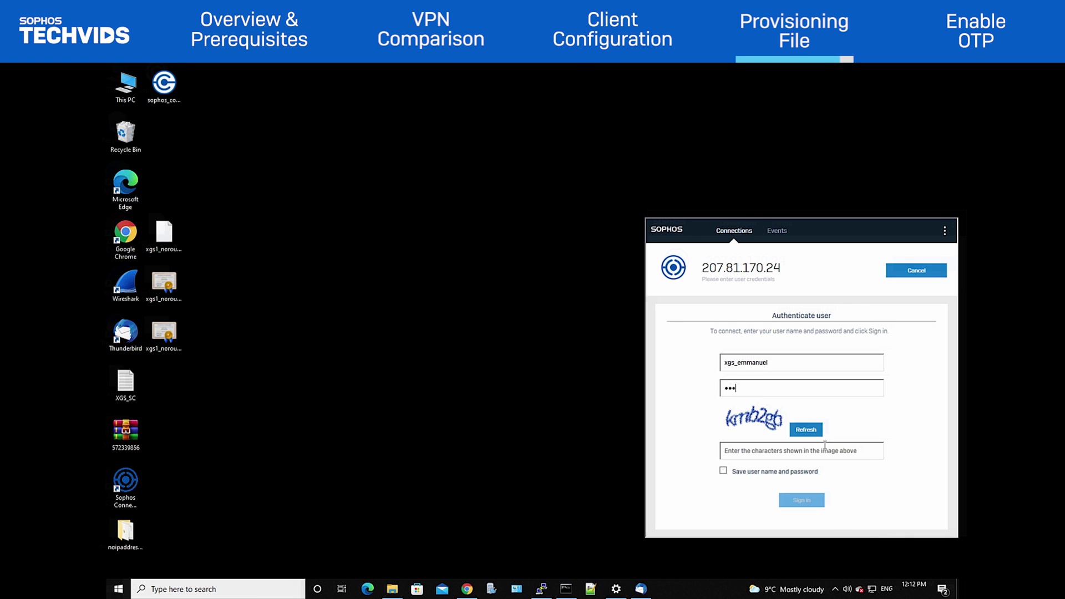
key(Tab)
text(kmb2gb)
click(801, 500)
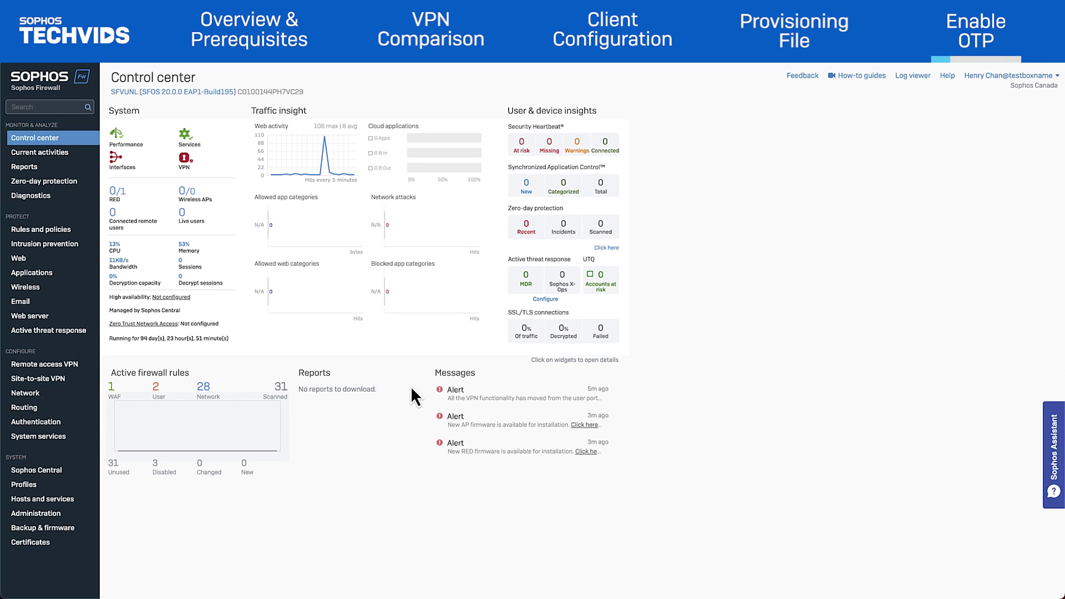
Step: Require OTP for the xgs VPN user under Multi-factor authentication, excluding the web admin console, and apply
click(69, 422)
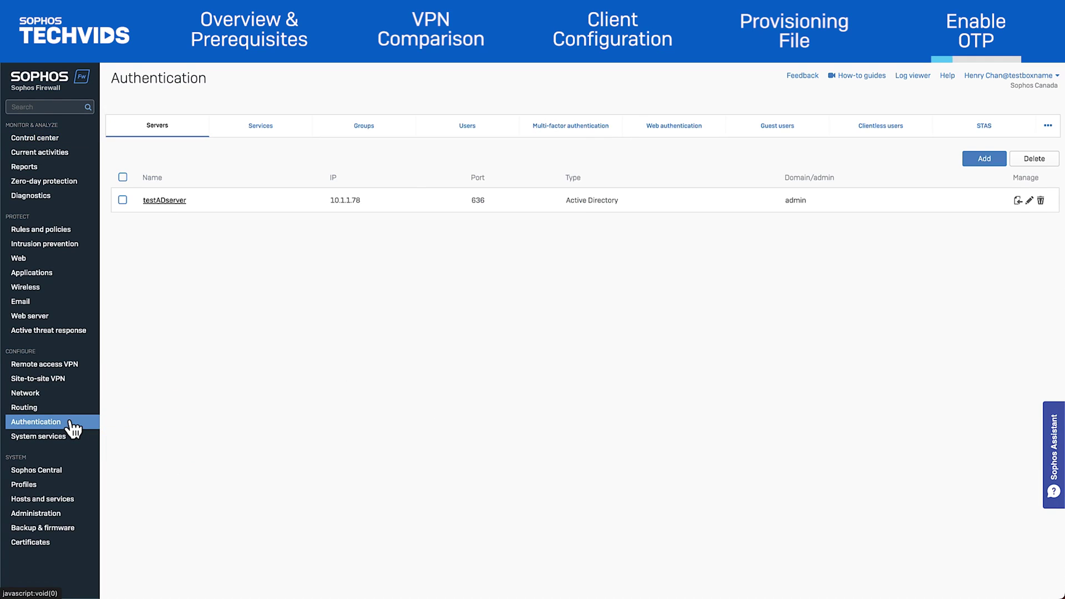
click(607, 135)
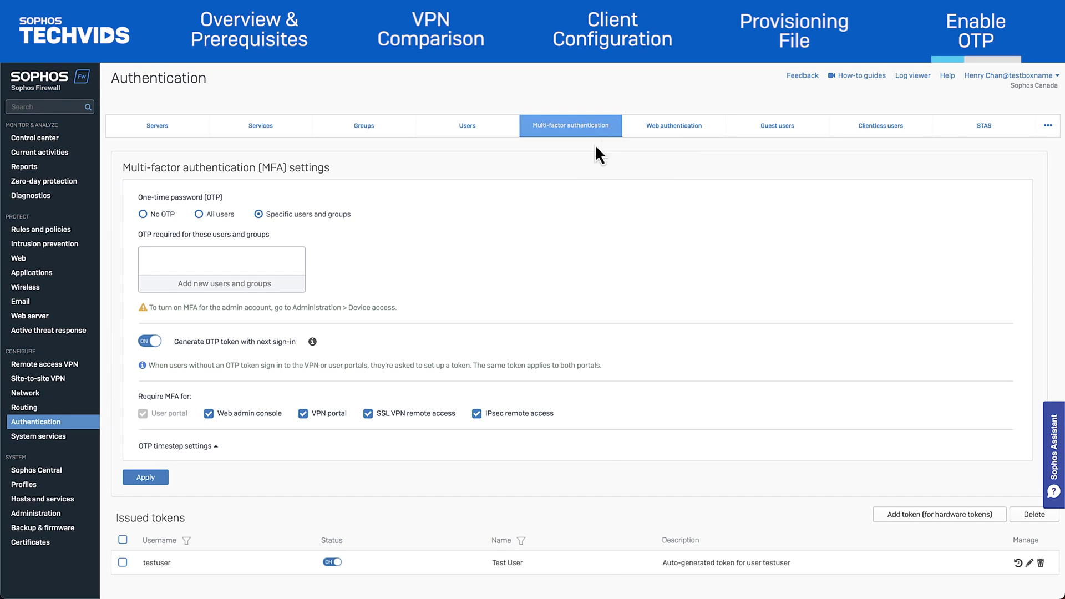
click(296, 287)
text(xgs)
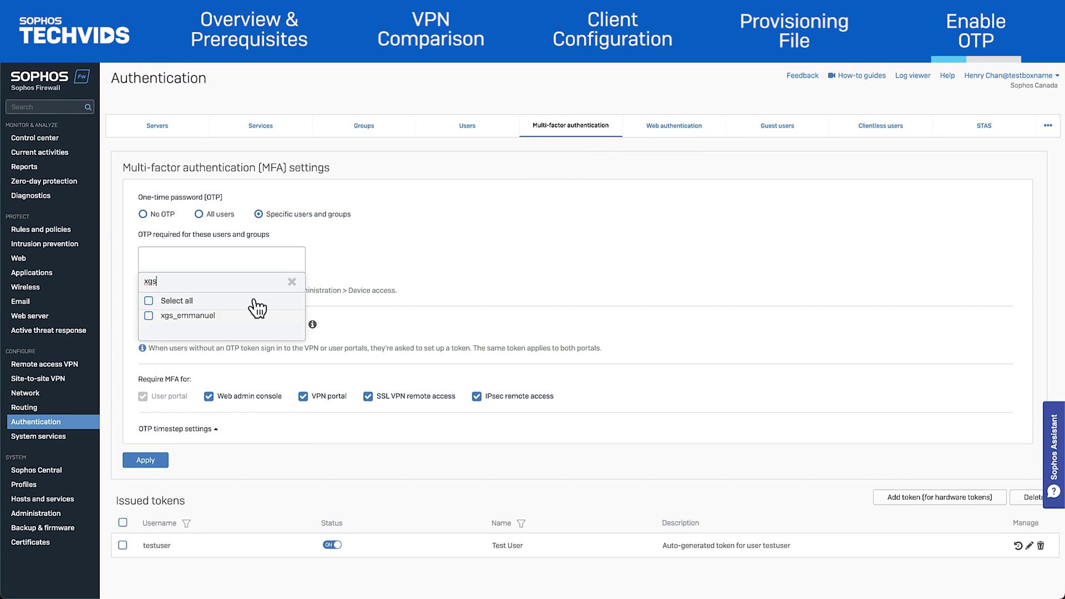
click(221, 316)
click(257, 349)
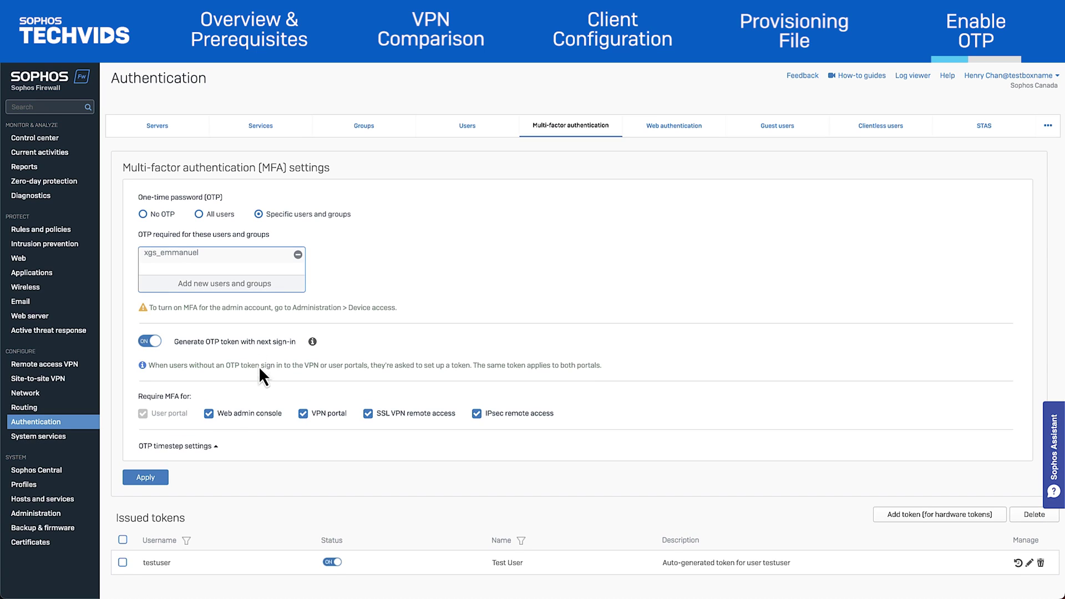
click(209, 413)
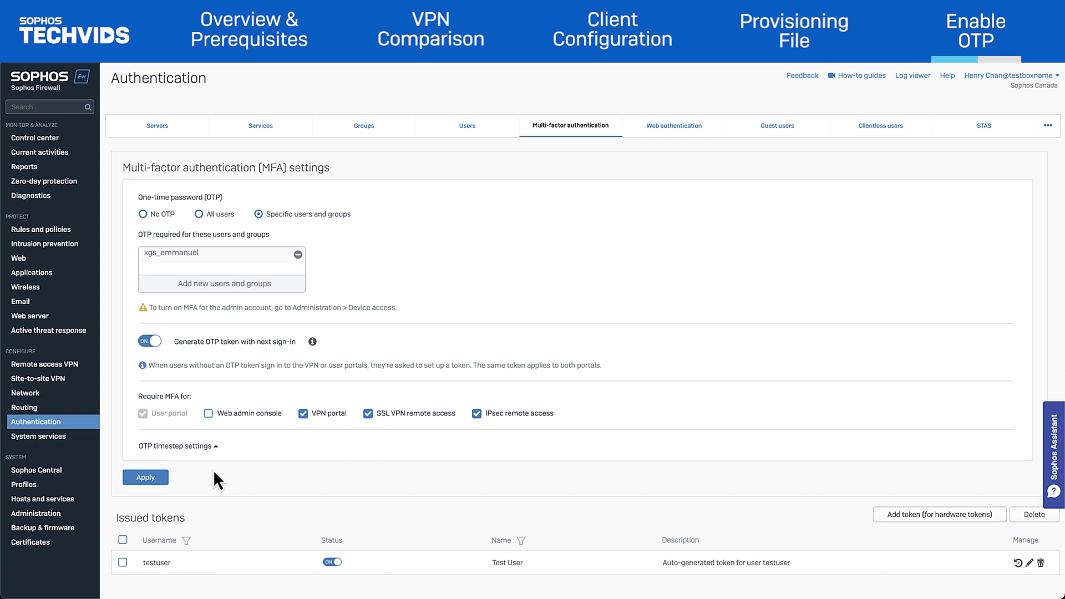
click(160, 473)
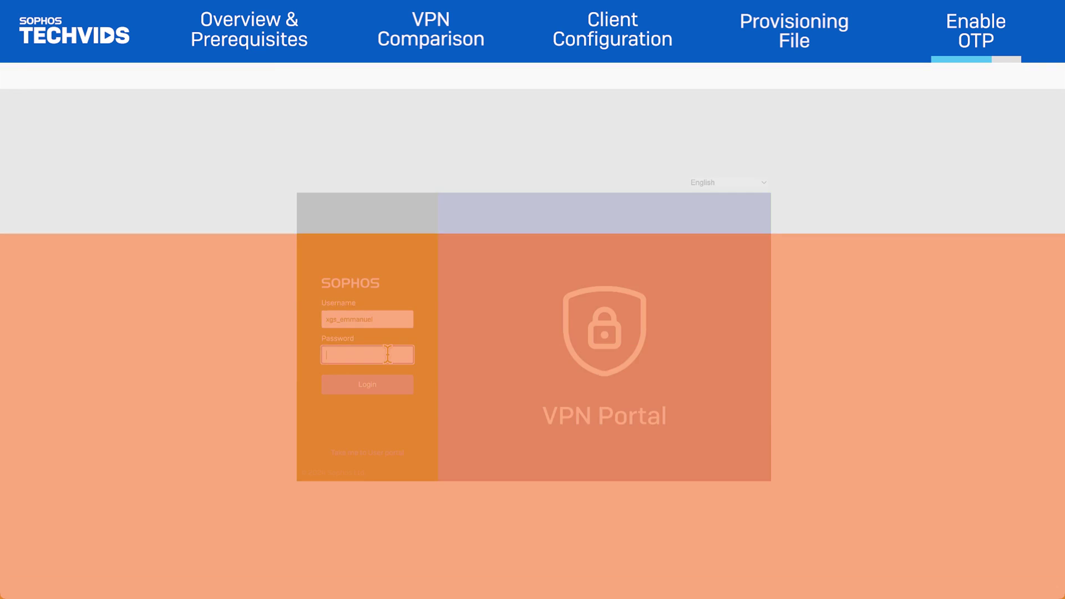
Step: Log in to set up the OTP token, then enter the VPN user's username and the 6-digit authenticator code after the password
click(395, 387)
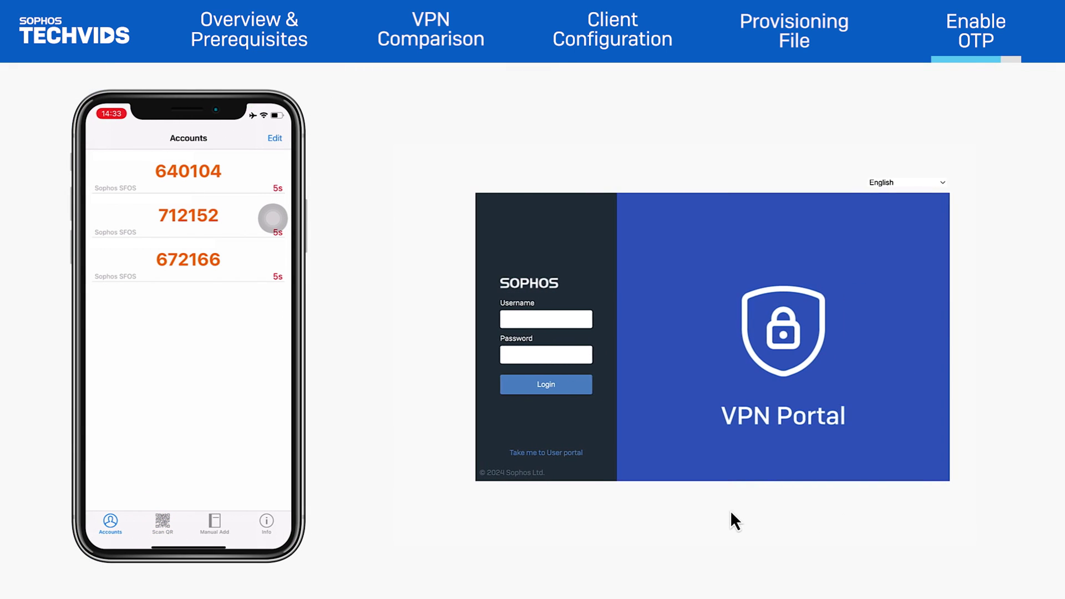
click(571, 320)
key(Tab)
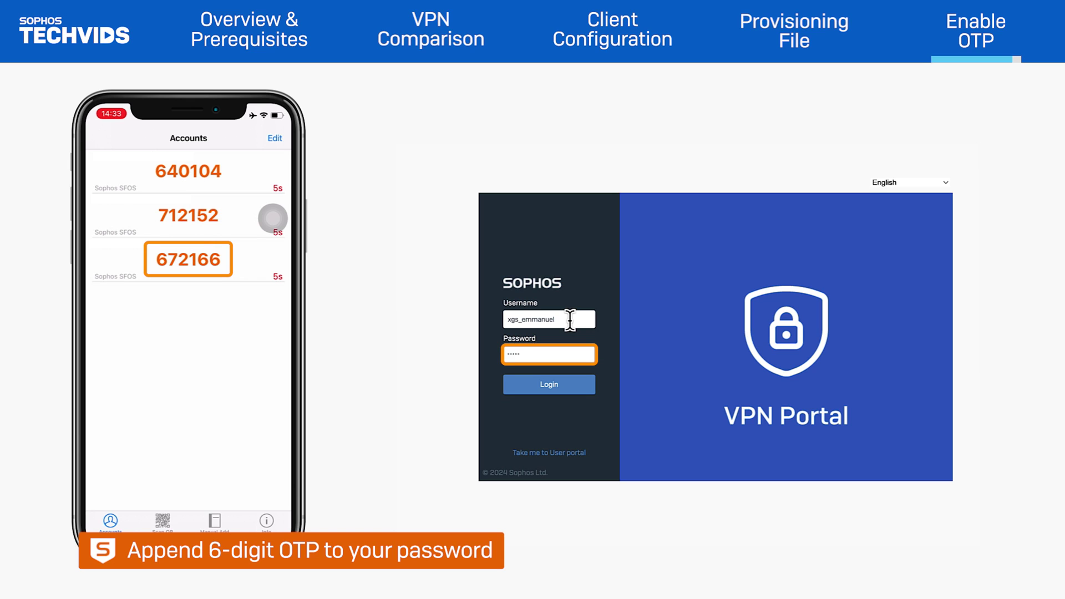
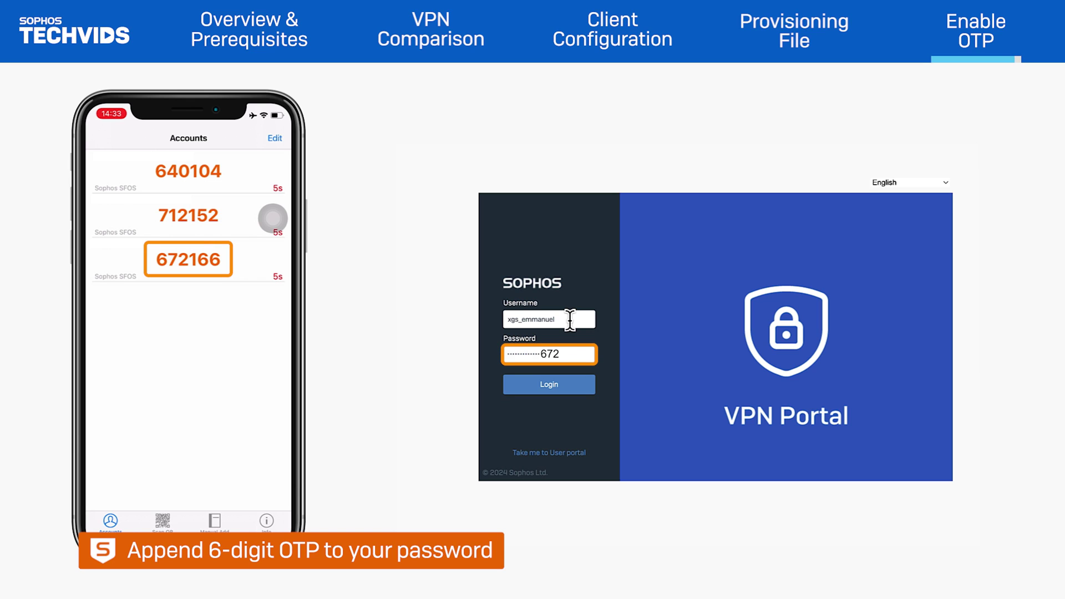